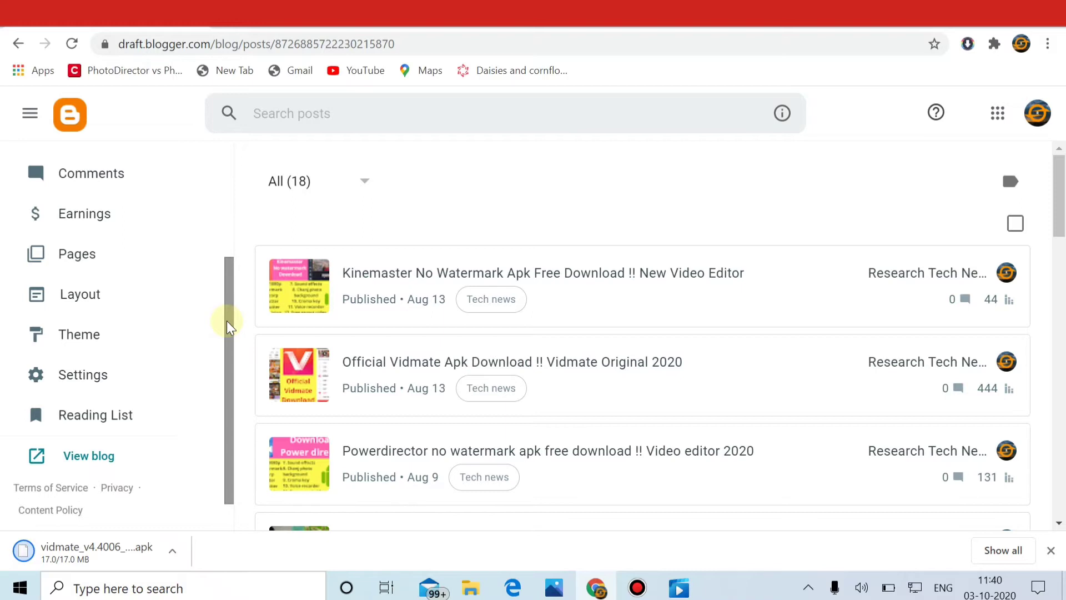
# Switch to the newstech28 blog and delete its published post "official viadmate apk".
pyautogui.moveTo(226, 320); pyautogui.dragTo(204, 177)
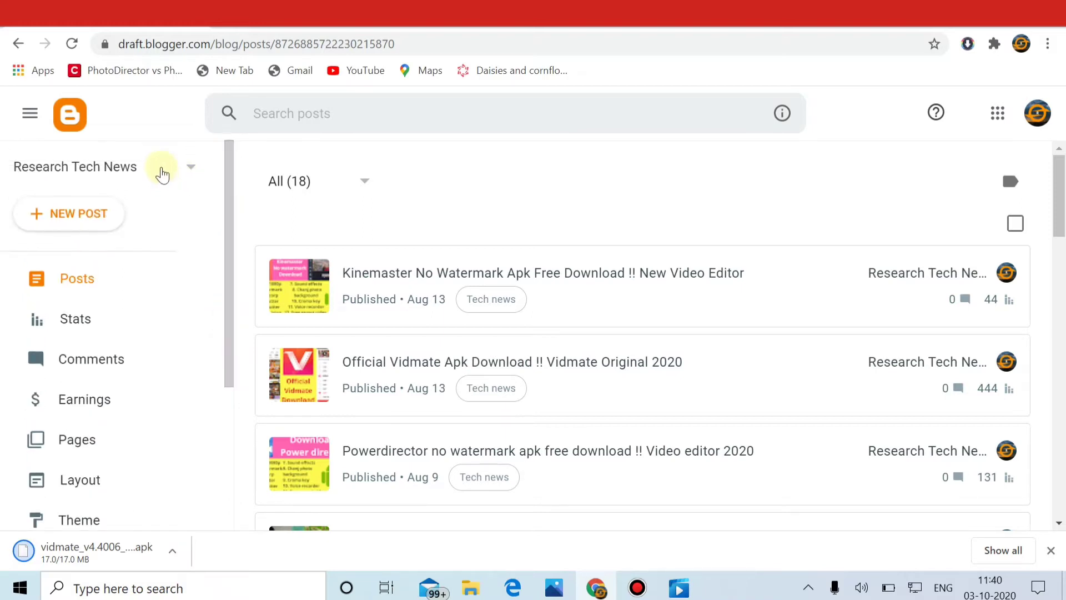
pyautogui.click(160, 168)
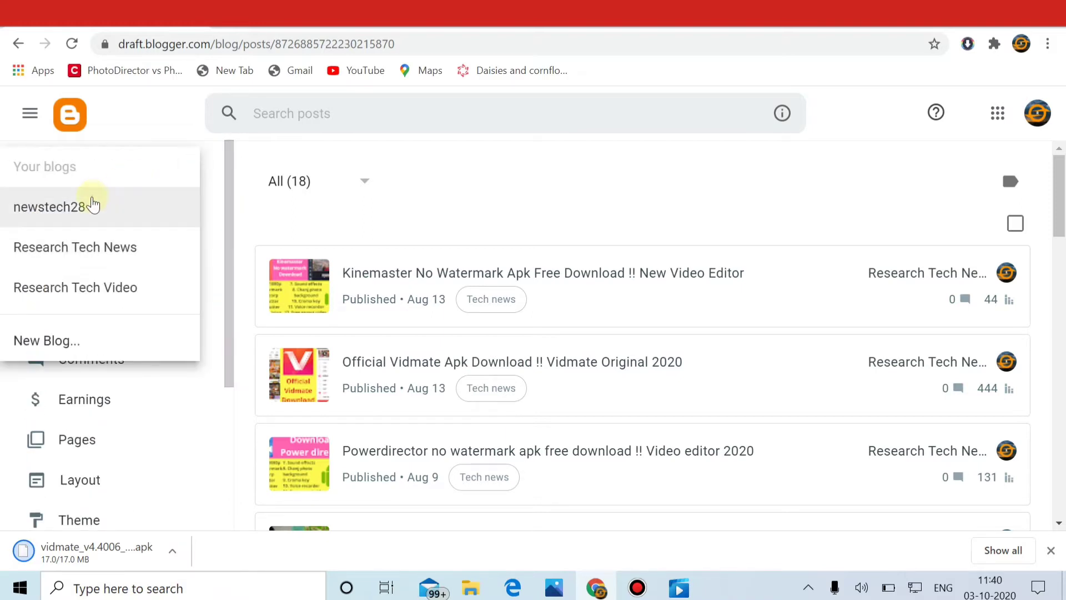
pyautogui.click(92, 207)
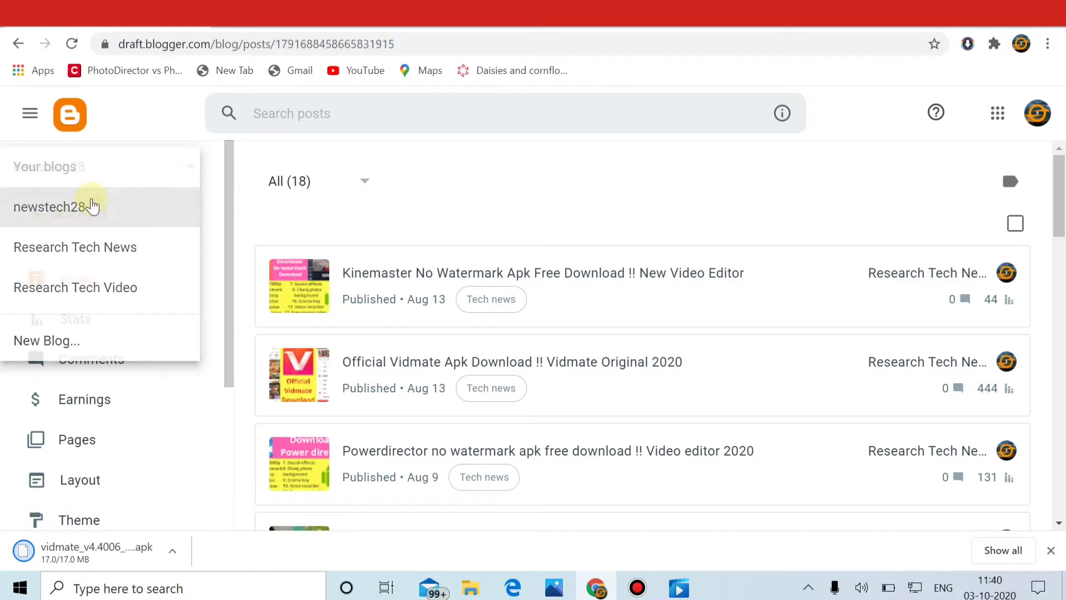
pyautogui.click(1051, 551)
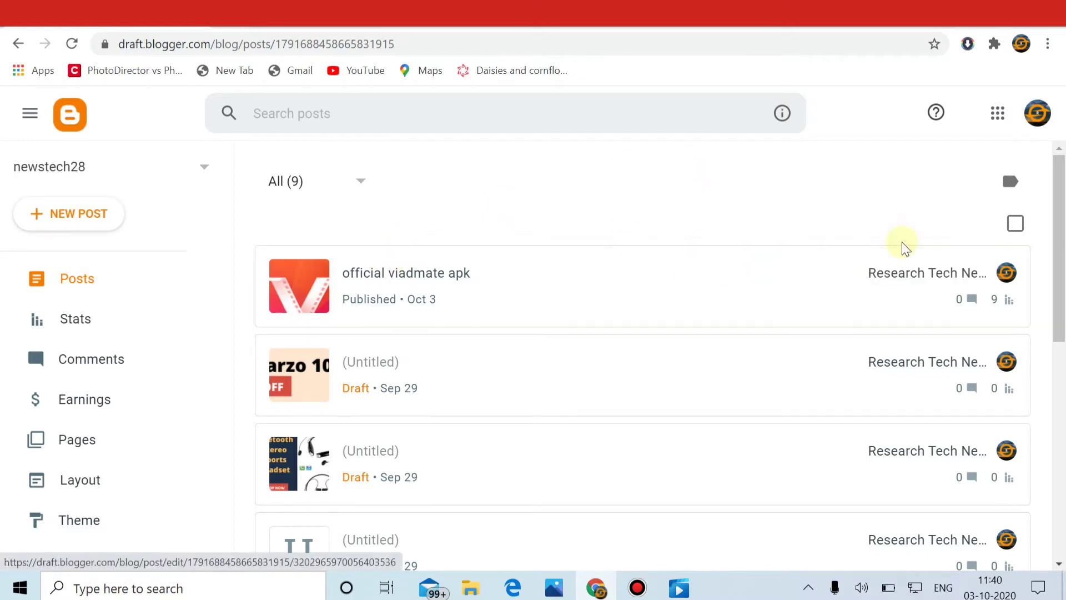
pyautogui.click(938, 275)
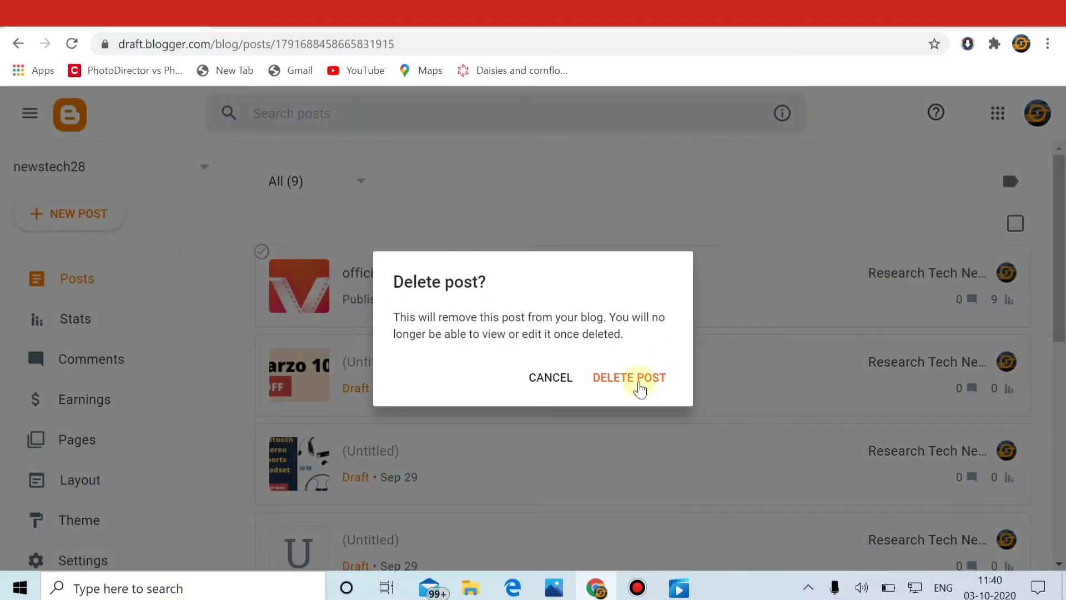
pyautogui.click(640, 383)
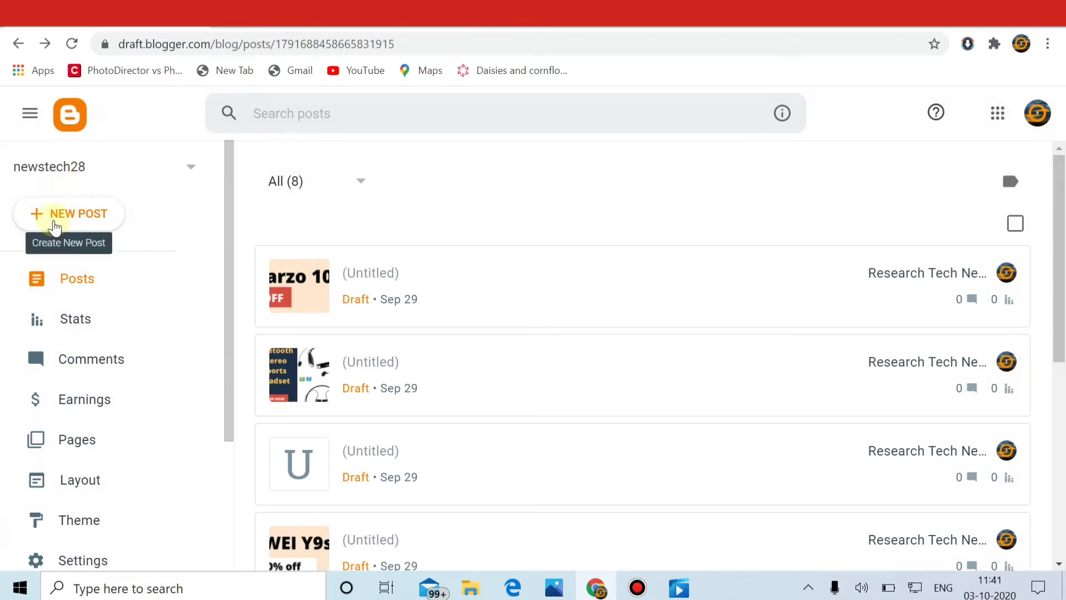
# Create a new post with the title "official viadmate apk".
pyautogui.click(55, 225)
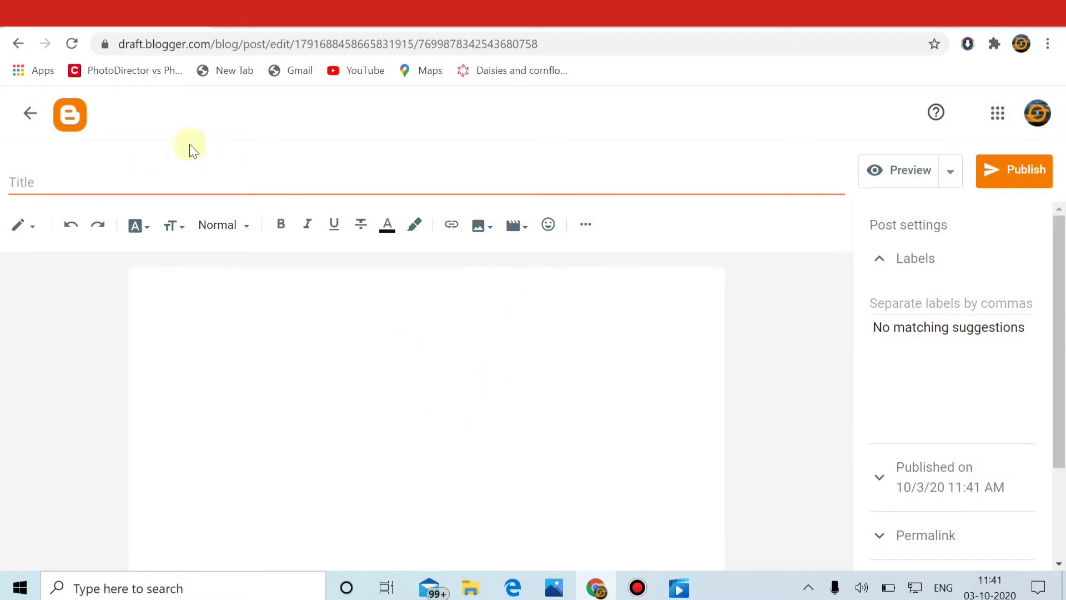
pyautogui.click(171, 179)
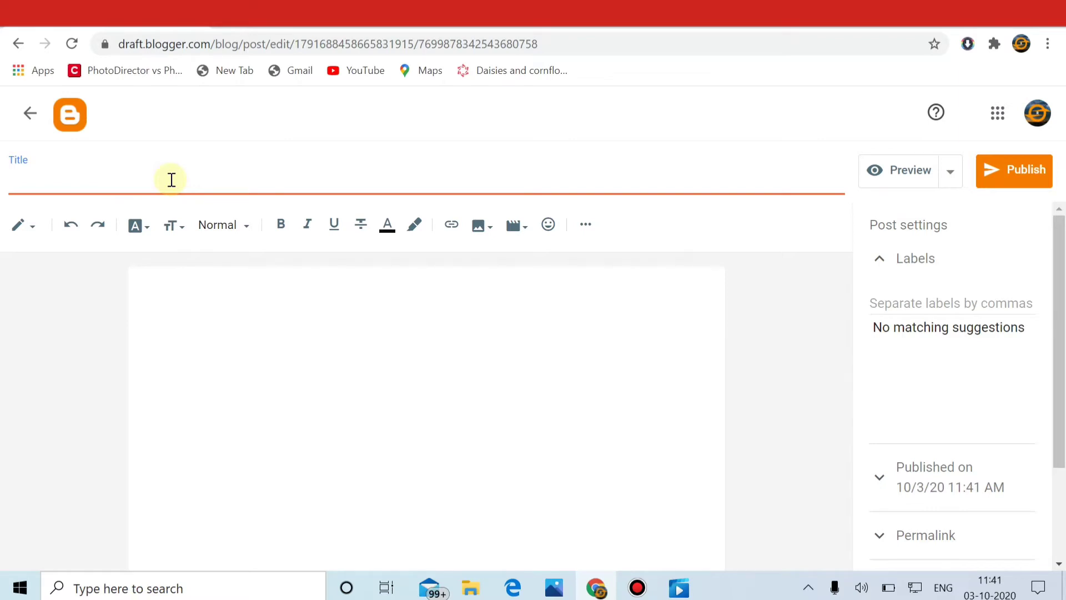
pyautogui.write('official viadmate apk')
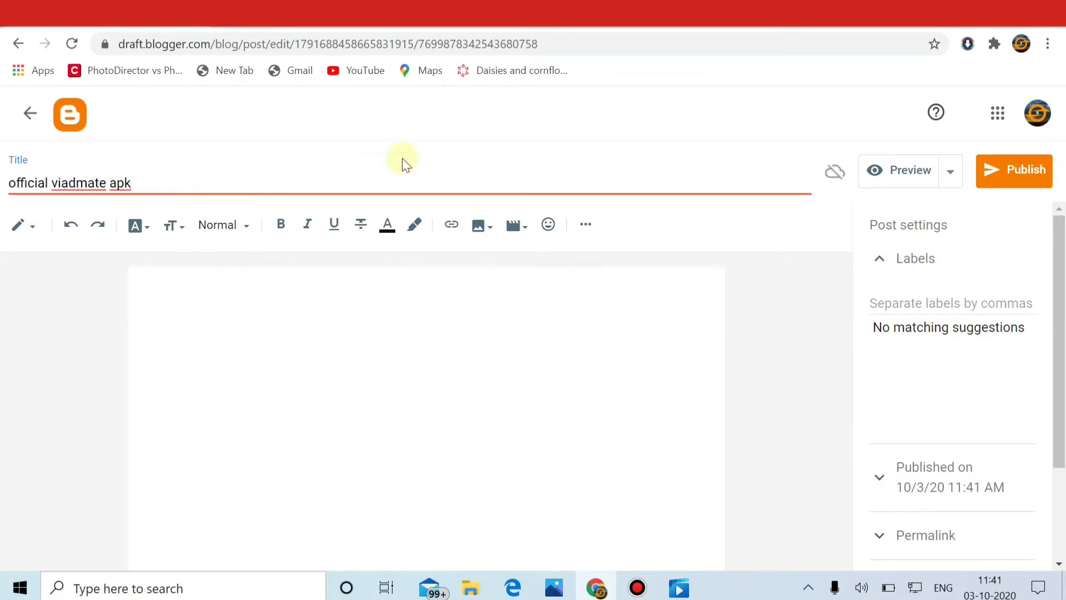
# Upload the red V logo "unnamed (8)" JPG from the computer's Downloads folder and insert it into the post body.
pyautogui.click(392, 384)
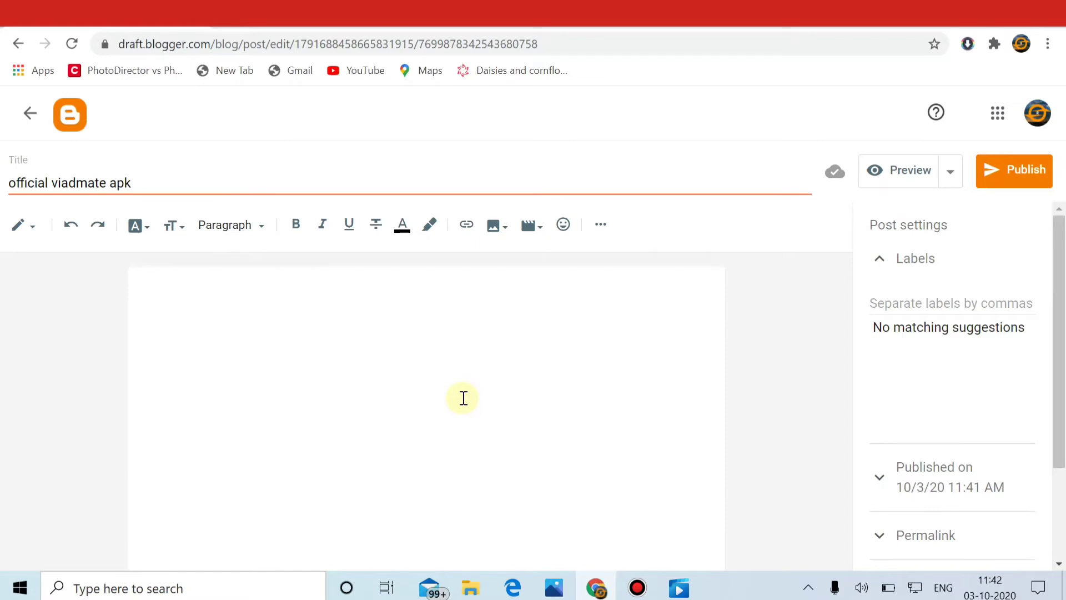
pyautogui.click(495, 227)
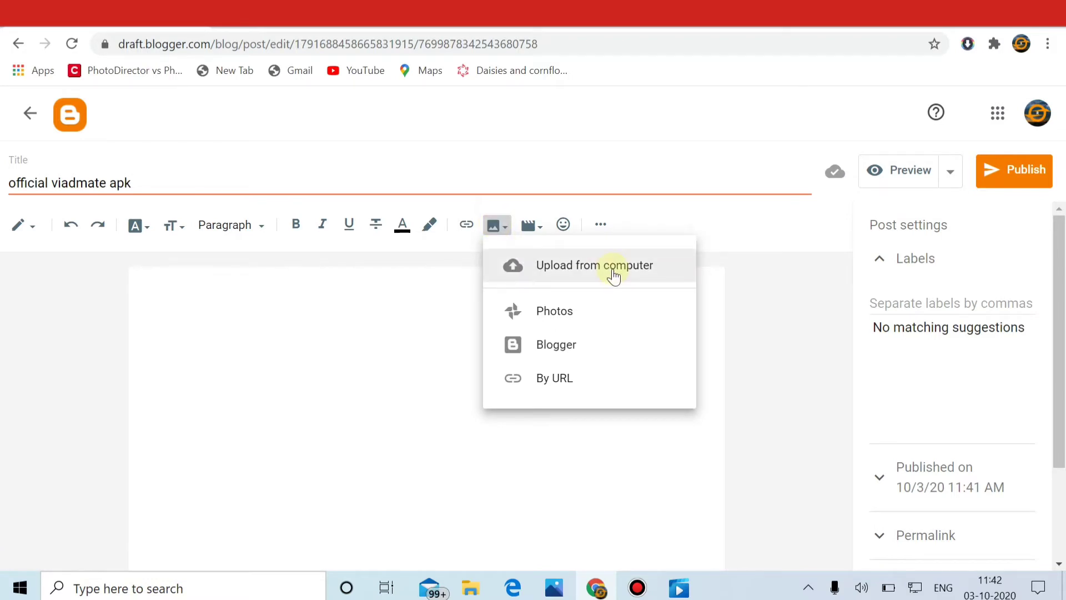
pyautogui.click(613, 276)
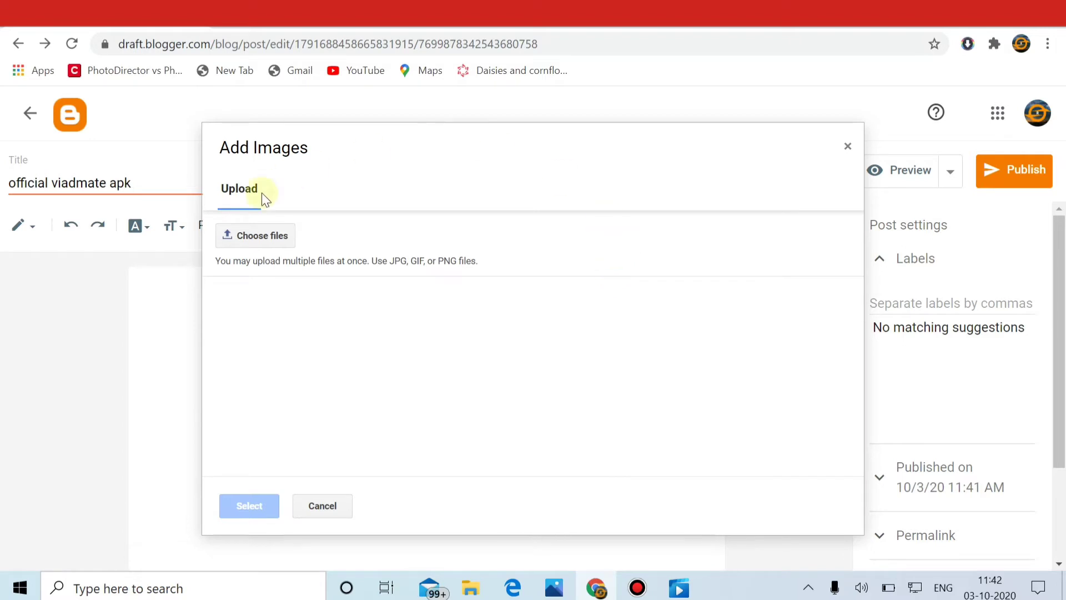
pyautogui.click(236, 240)
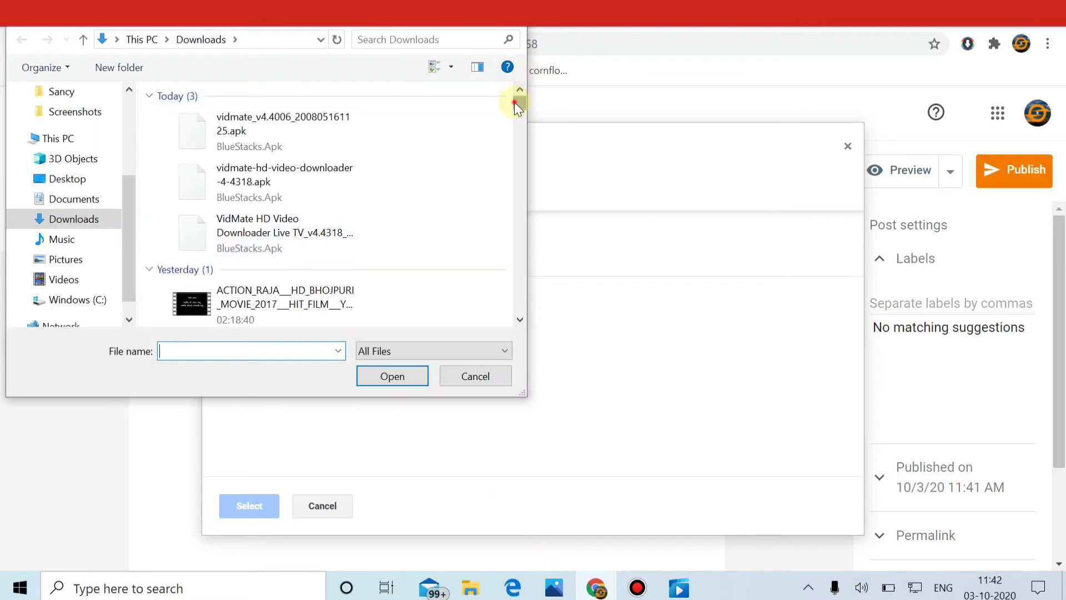
pyautogui.moveTo(514, 103); pyautogui.dragTo(510, 166)
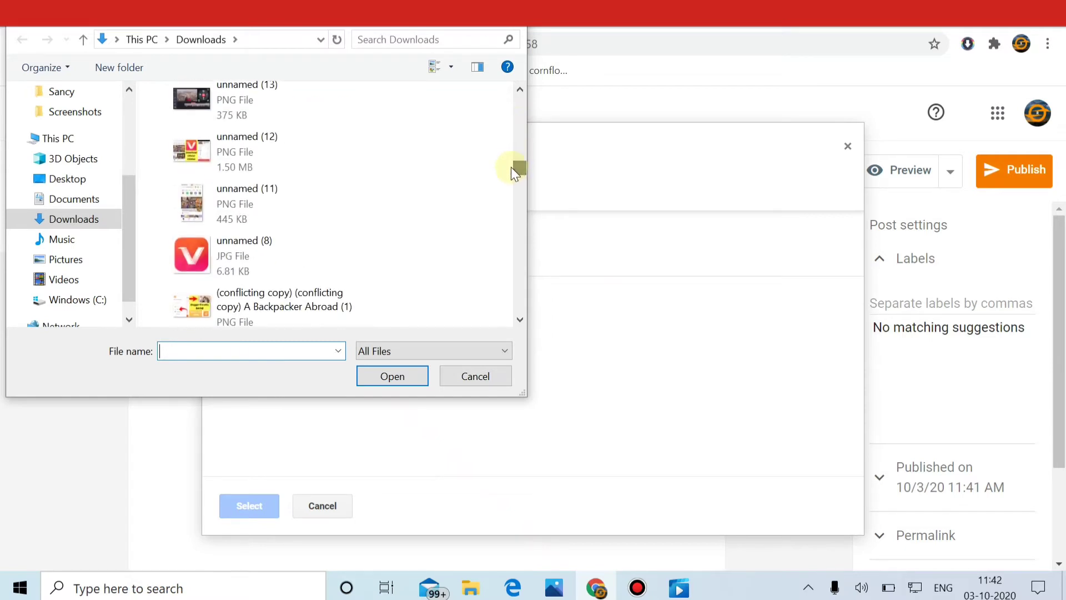
pyautogui.click(248, 268)
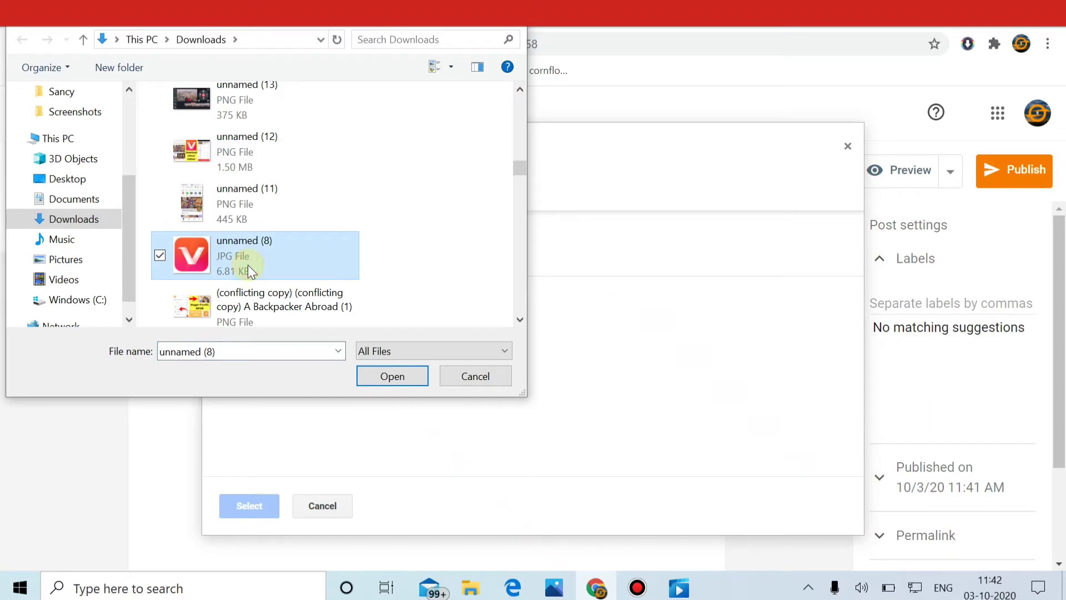
pyautogui.click(397, 375)
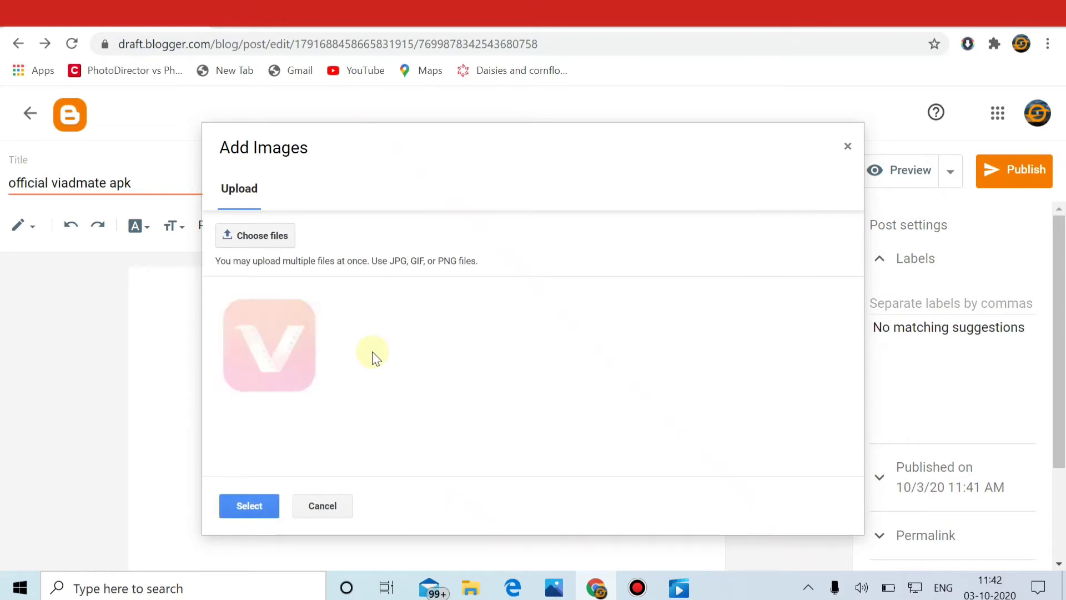
pyautogui.click(254, 353)
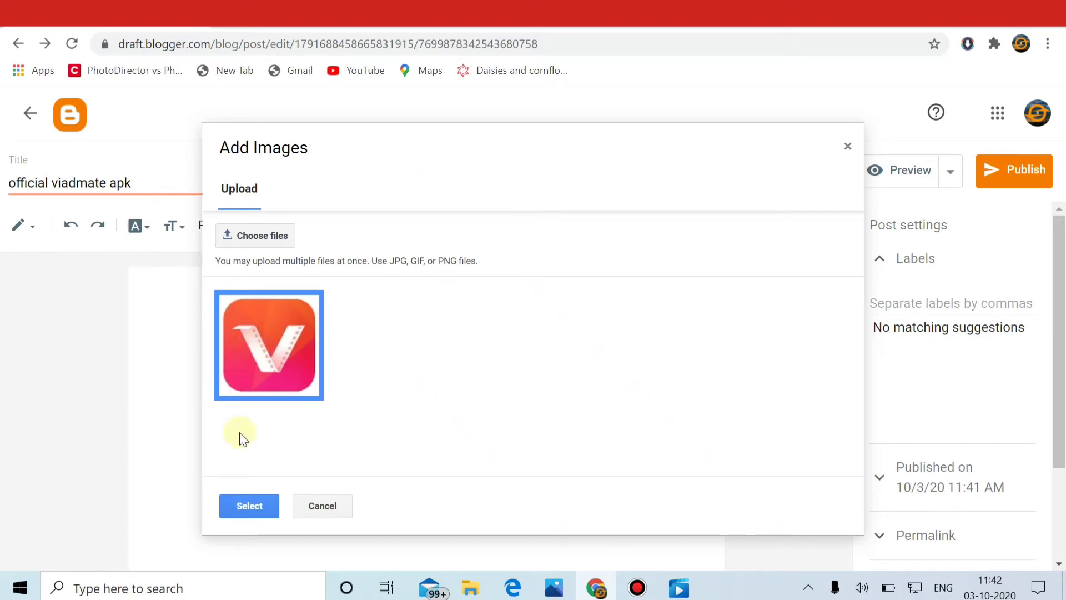
pyautogui.click(242, 505)
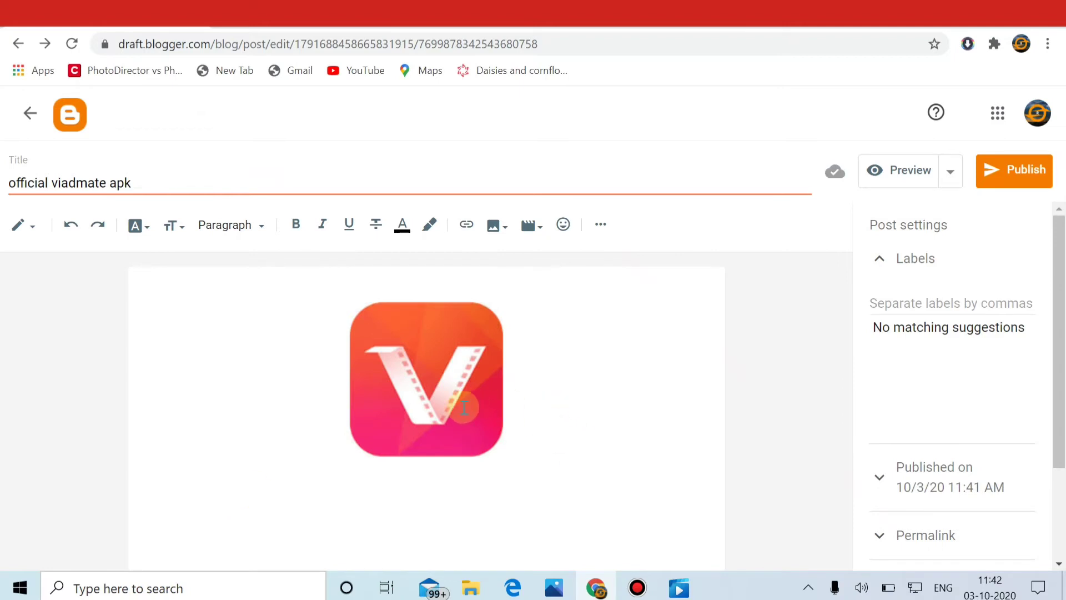
# Set the logo image's size to Medium and return it to Small.
pyautogui.click(463, 407)
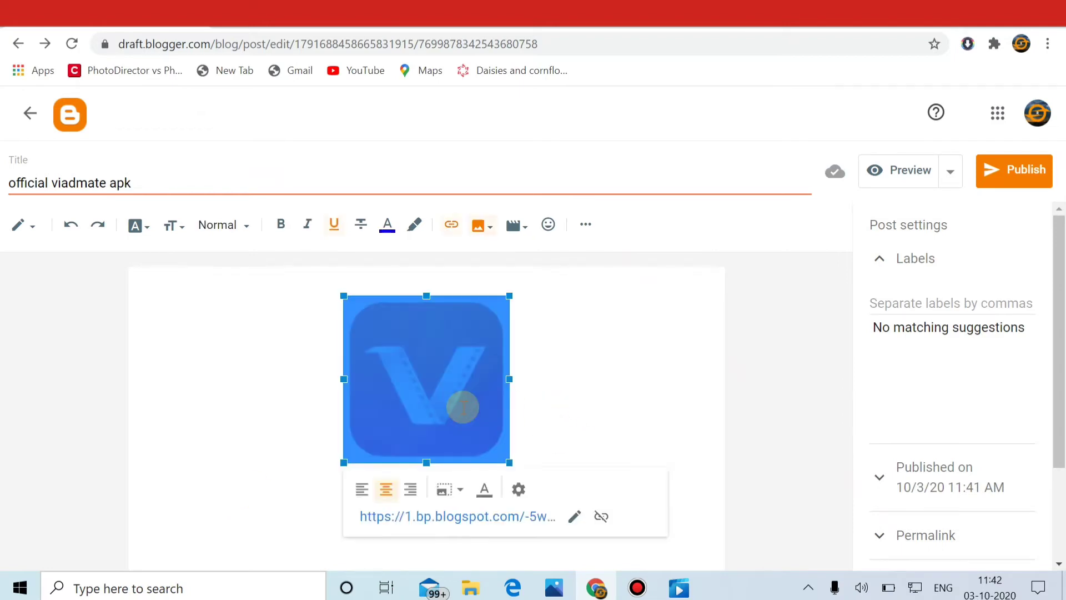
pyautogui.click(444, 489)
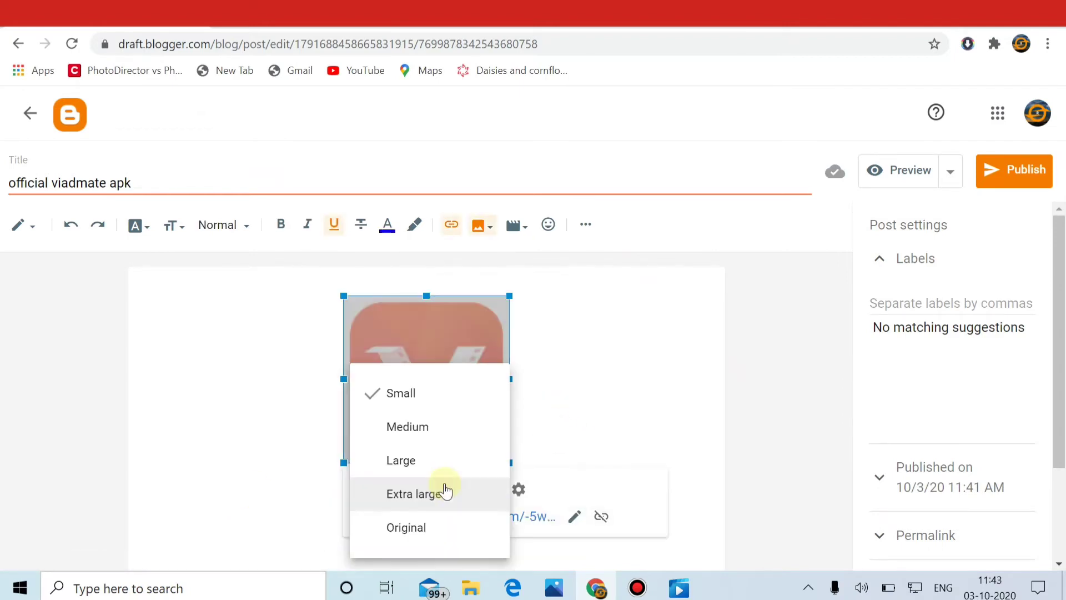
pyautogui.click(411, 433)
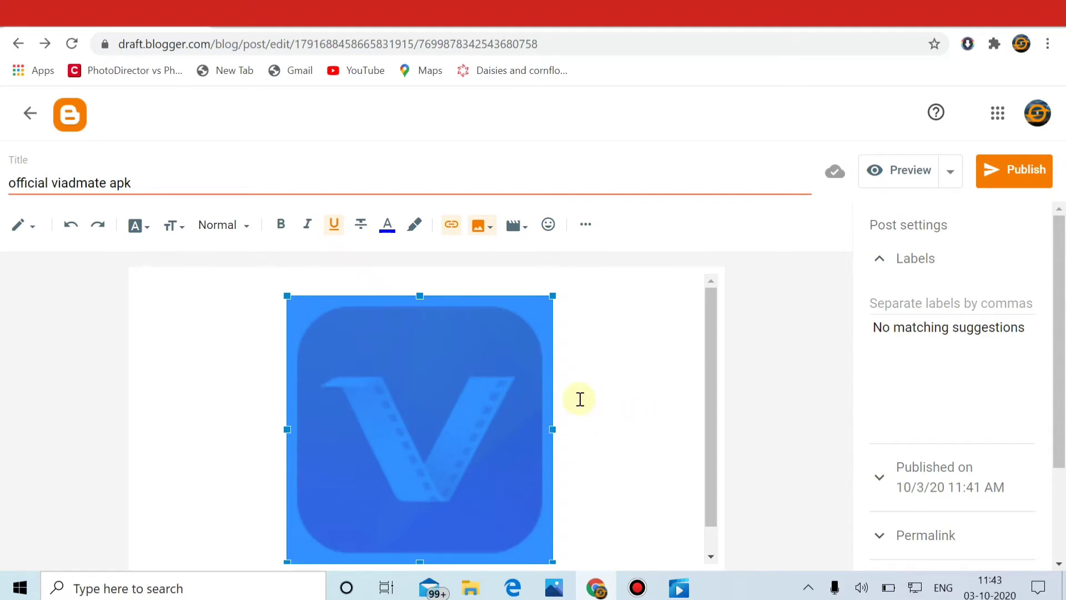
pyautogui.click(450, 388)
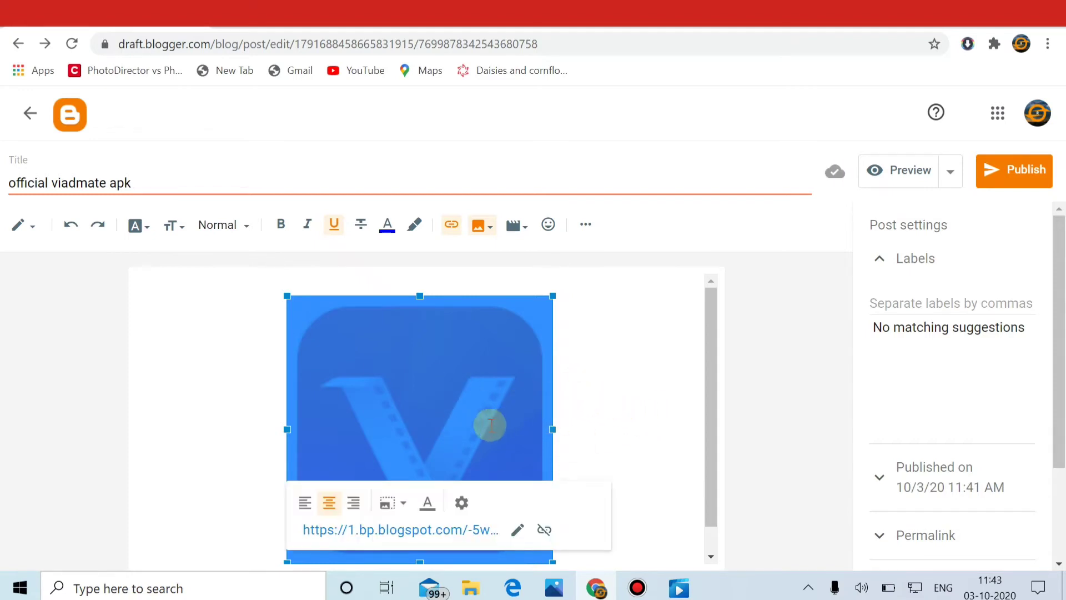
pyautogui.click(388, 504)
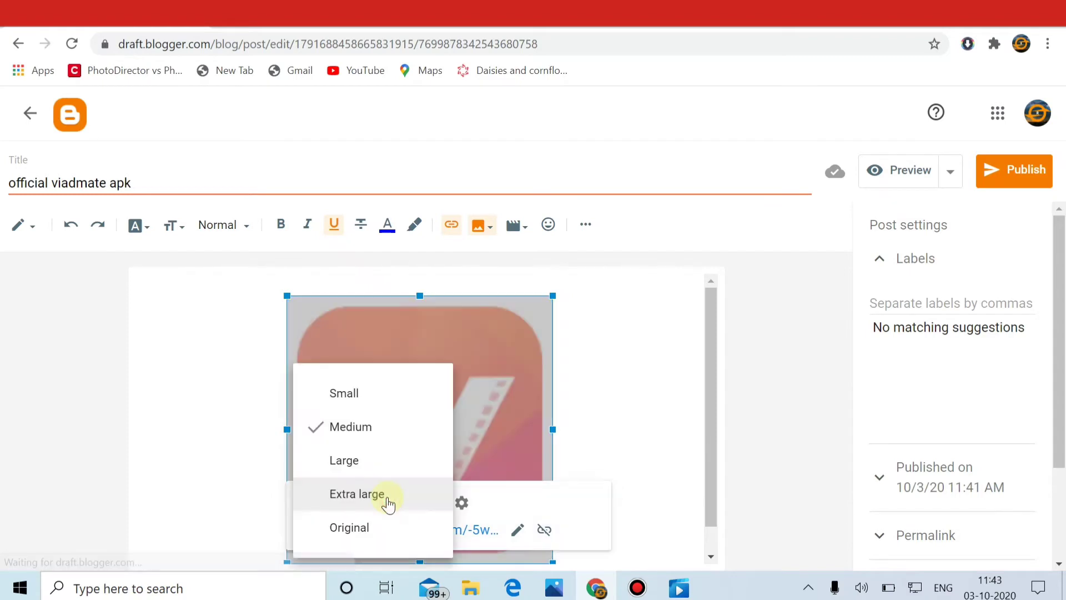
pyautogui.click(358, 392)
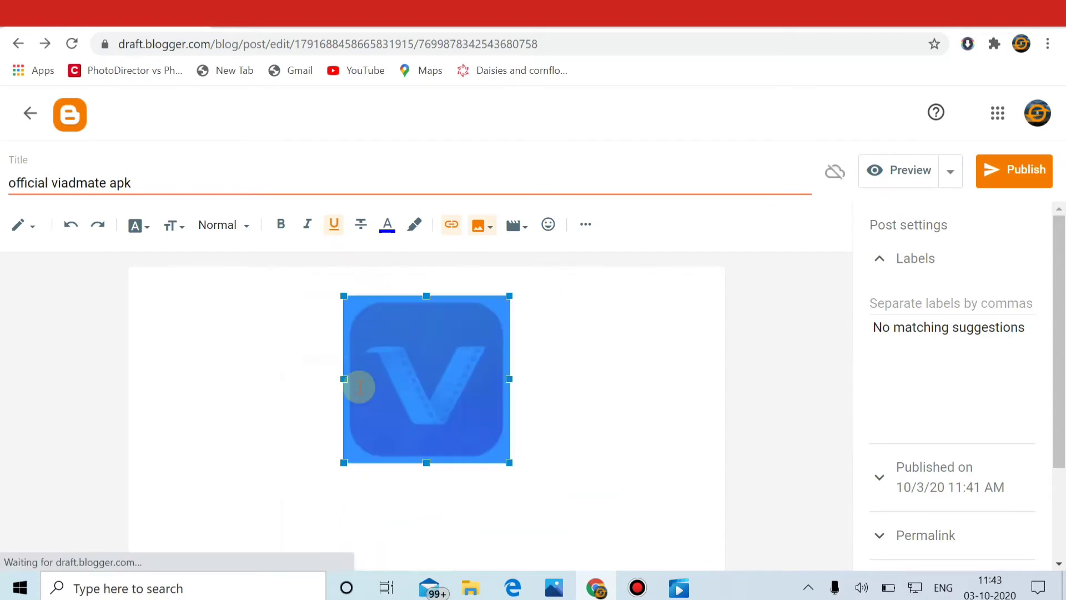
# Add a new line after the logo and insert the animated download-button GIF "unnamed" from the computer's Downloads folder.
pyautogui.click(587, 368)
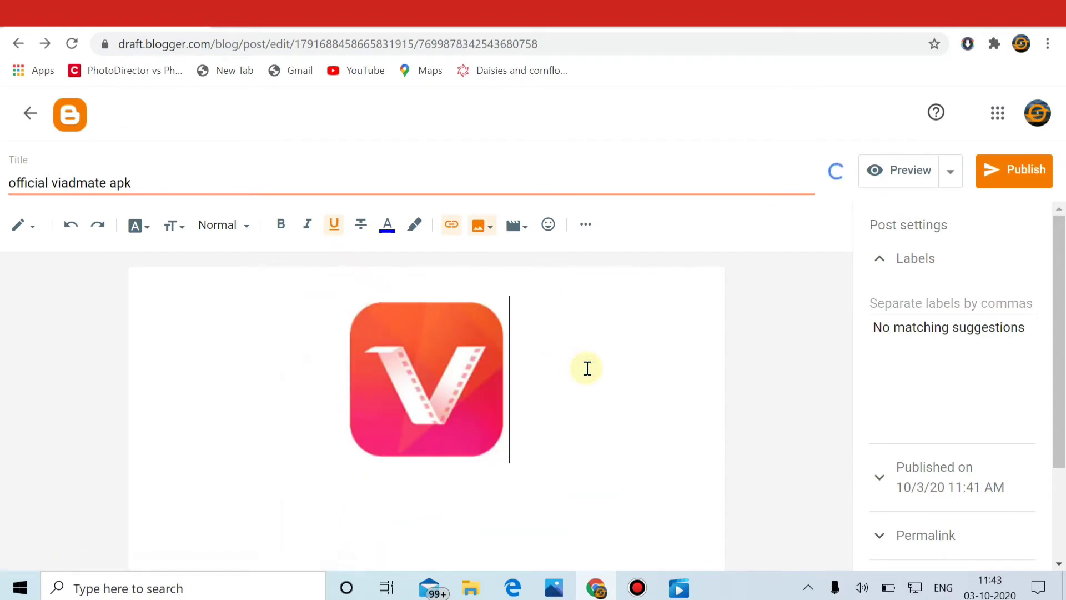
pyautogui.press('Return')
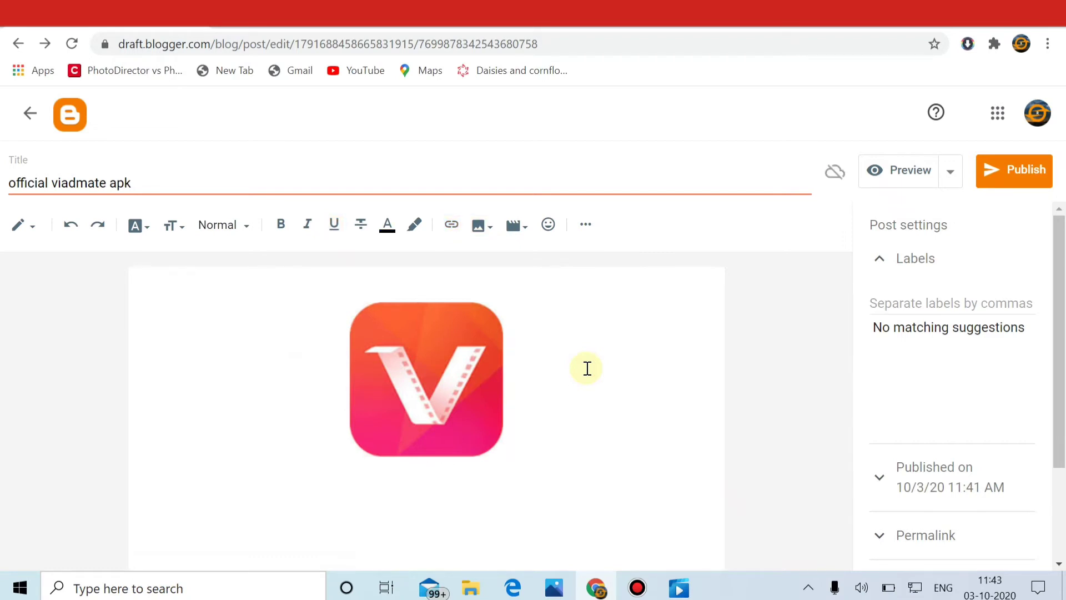
pyautogui.click(475, 227)
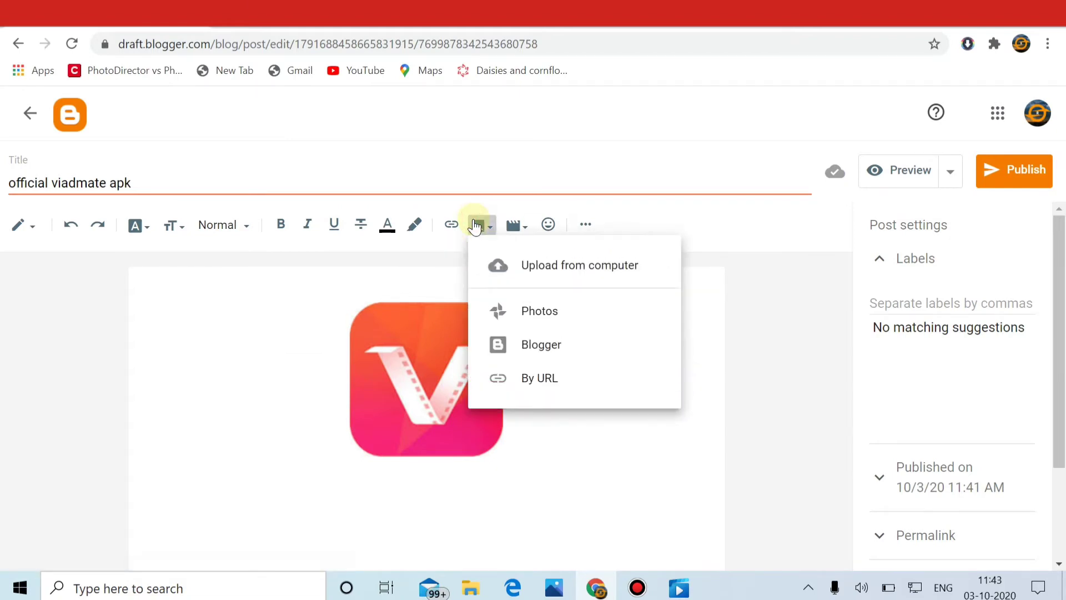
pyautogui.click(574, 266)
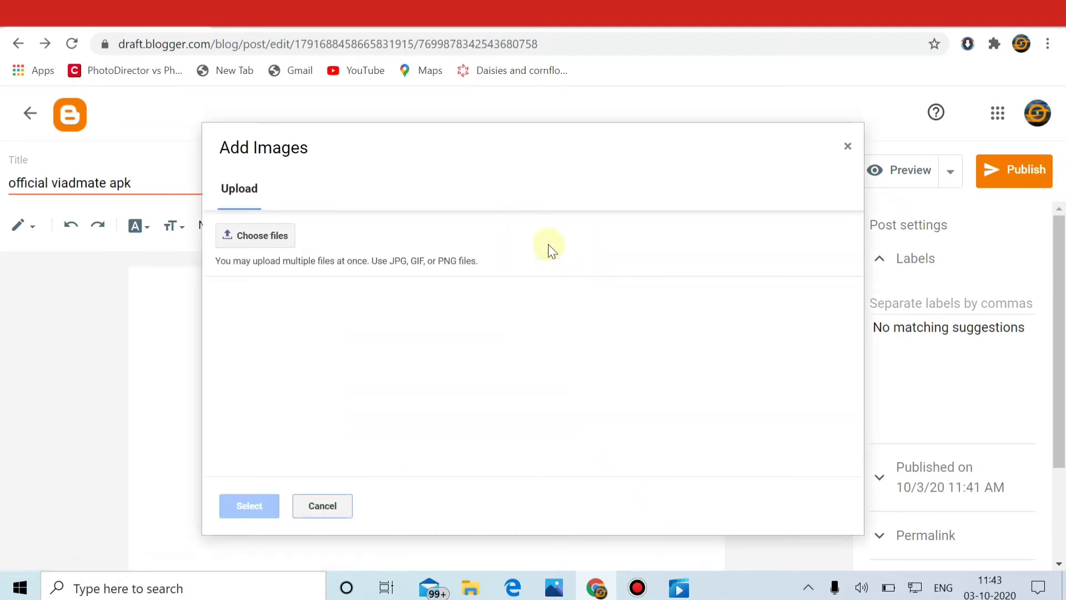
pyautogui.click(289, 238)
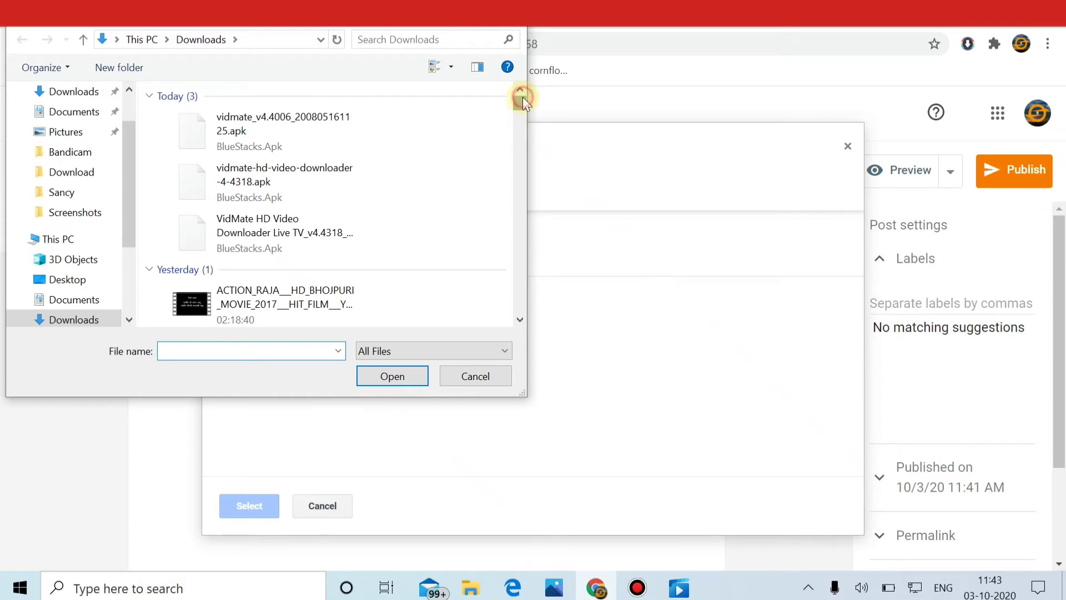
pyautogui.moveTo(522, 97); pyautogui.dragTo(522, 170)
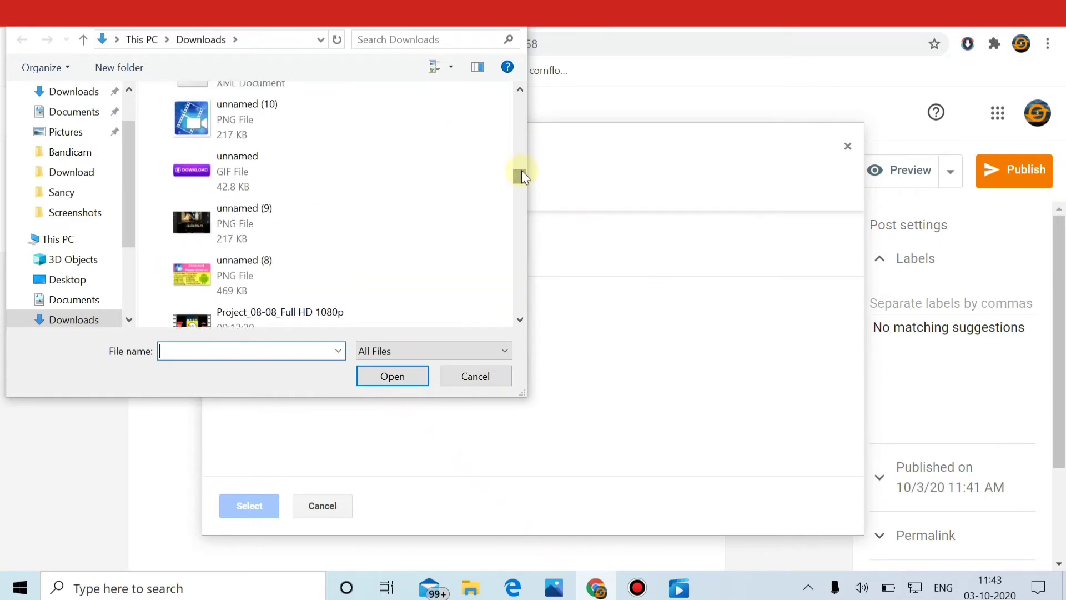
pyautogui.click(244, 169)
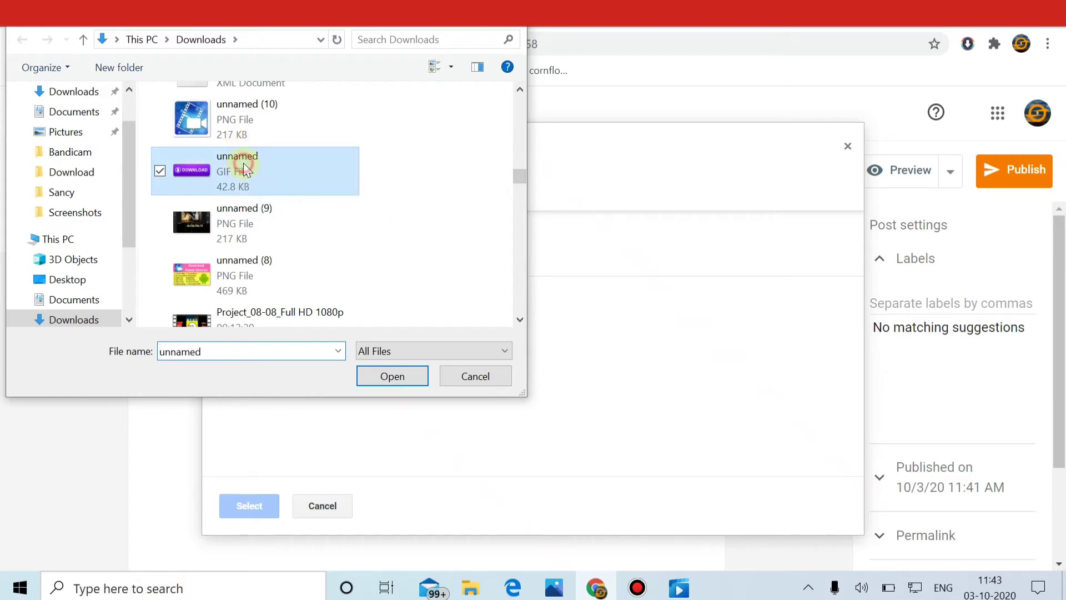
pyautogui.click(368, 380)
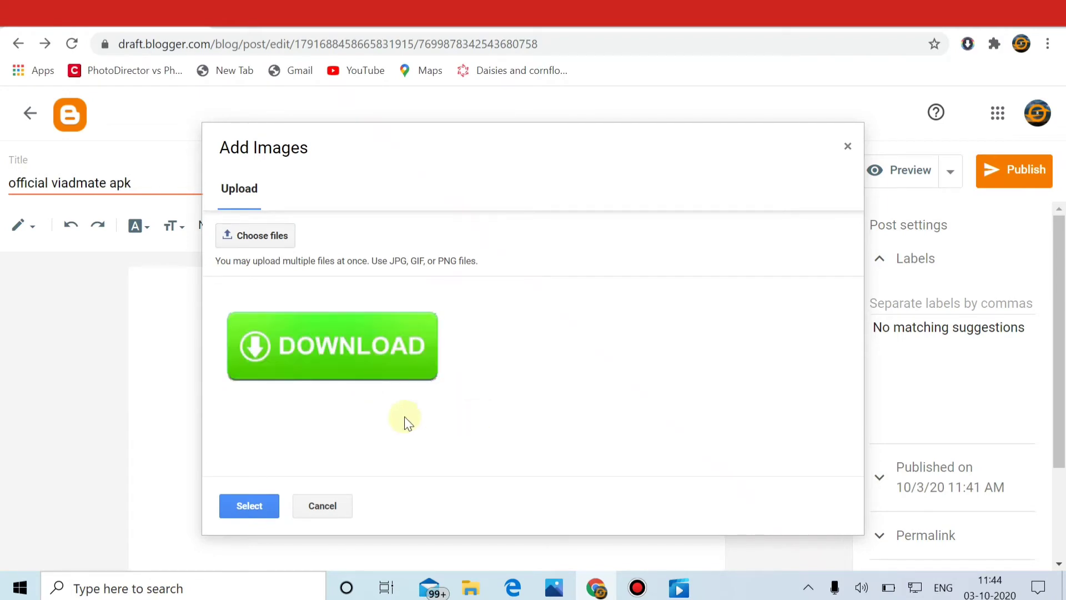
pyautogui.click(329, 362)
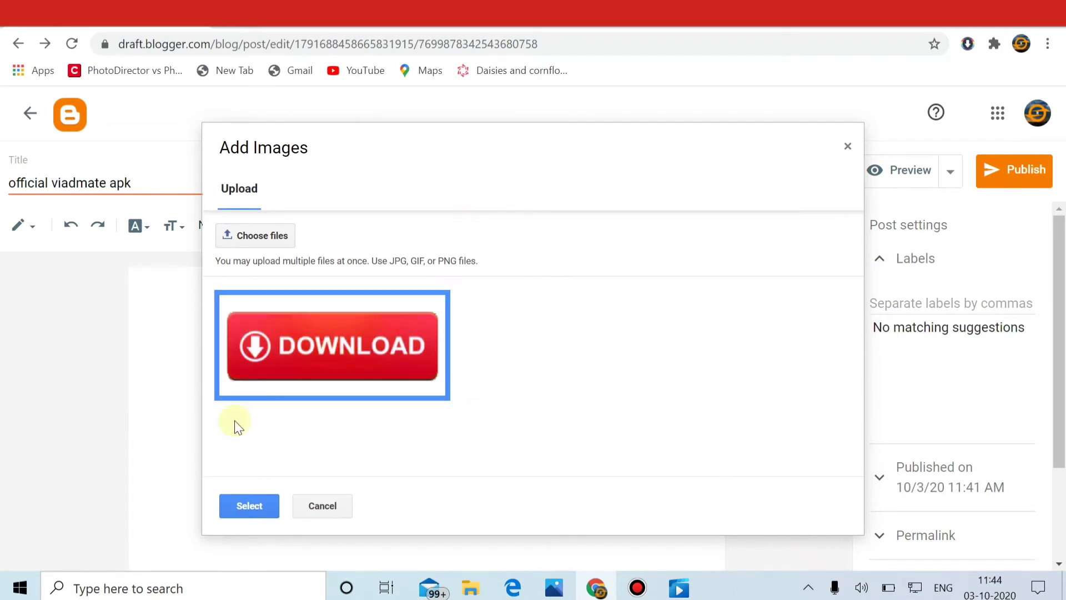
pyautogui.click(249, 507)
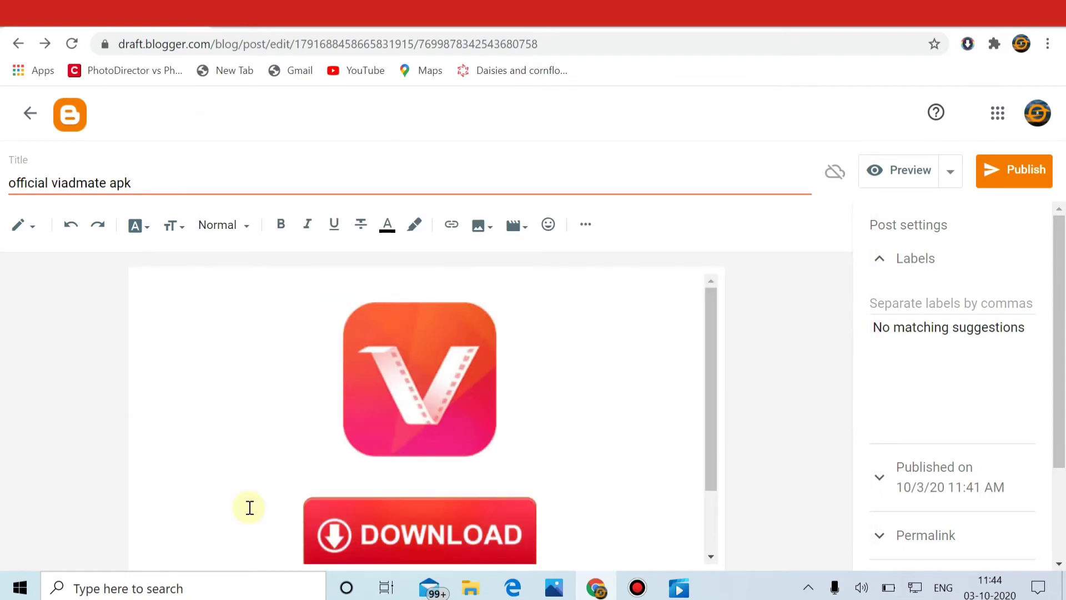
# Set the size of the download-button image in the post to Small.
pyautogui.click(462, 536)
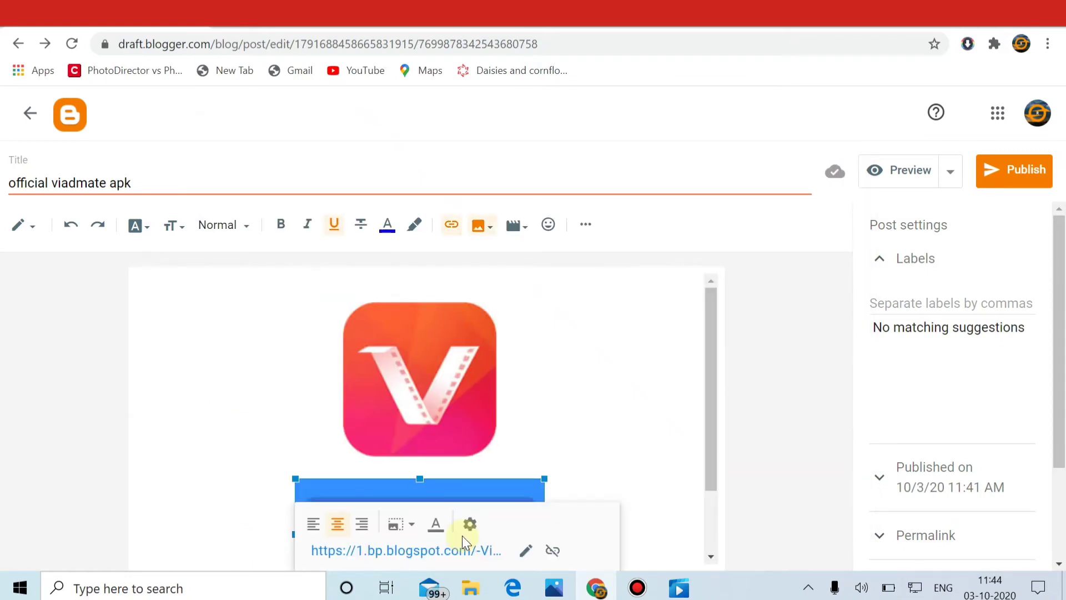
pyautogui.click(409, 525)
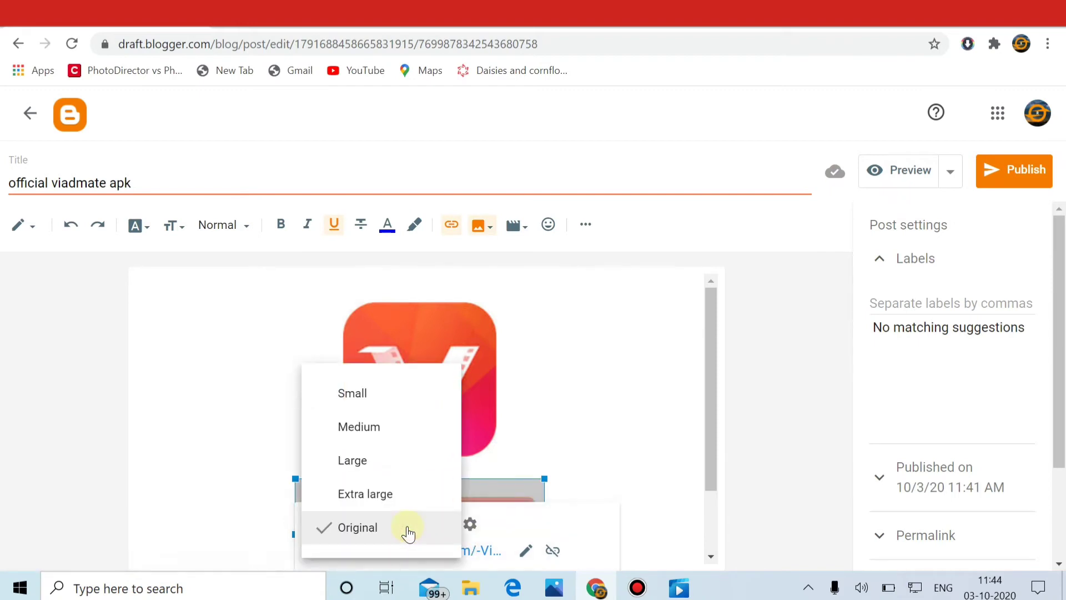
pyautogui.click(366, 397)
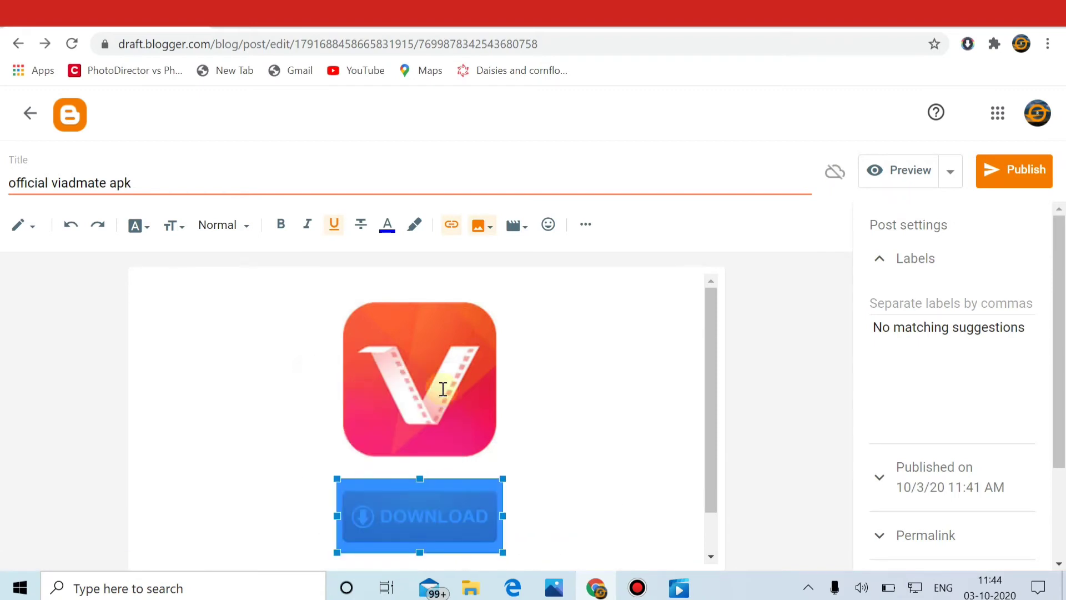
pyautogui.click(585, 511)
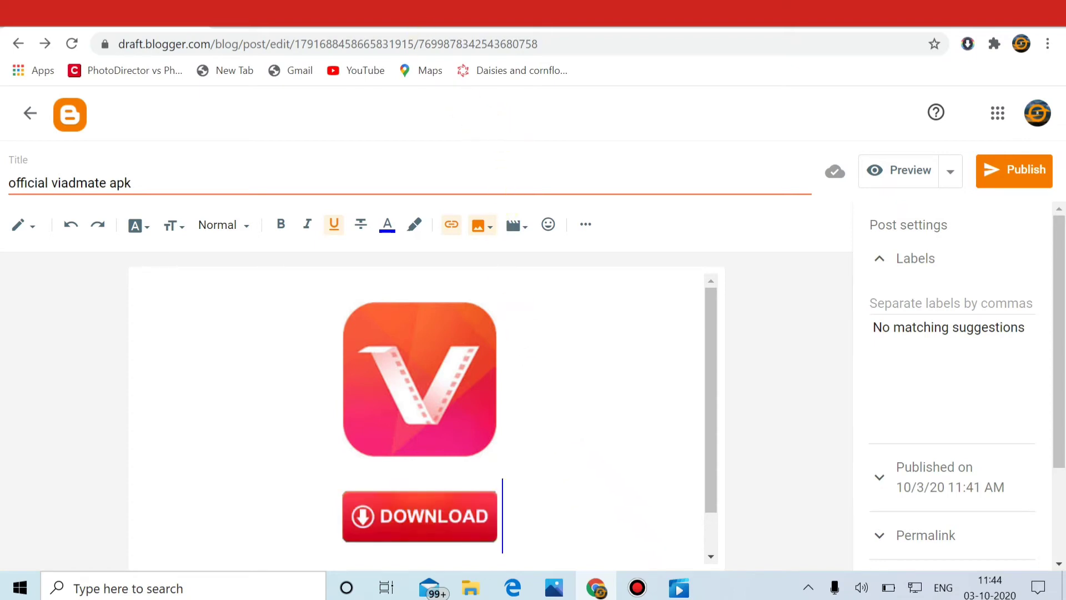
# Search Google for "vidmate" in a new browser tab and open the Uptodown result for VidMate - HD video downloader.
pyautogui.hotkey('ctrl', 't')
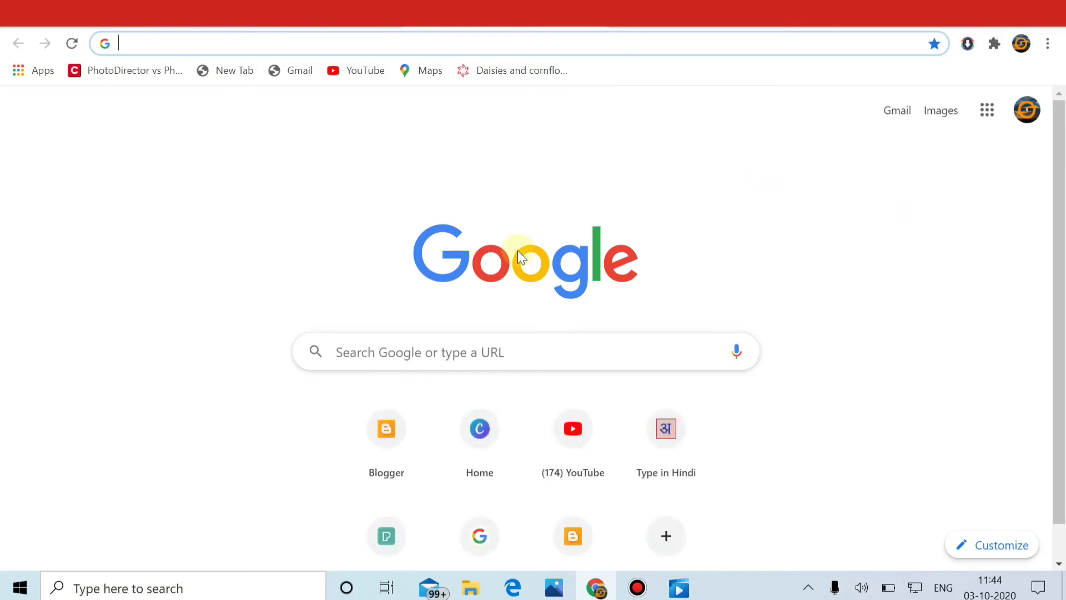
pyautogui.click(538, 344)
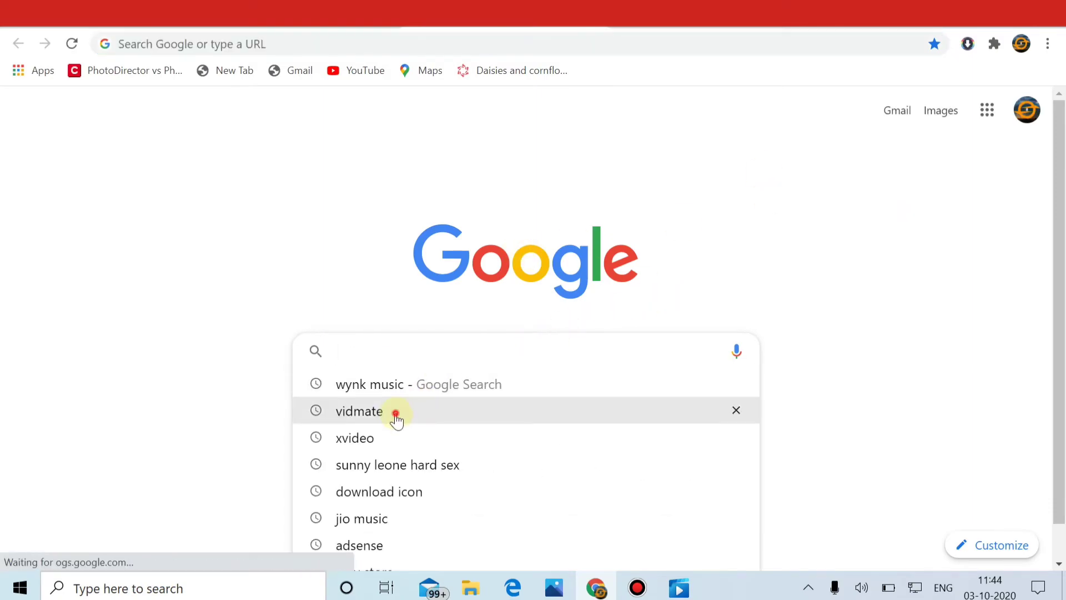
pyautogui.click(396, 417)
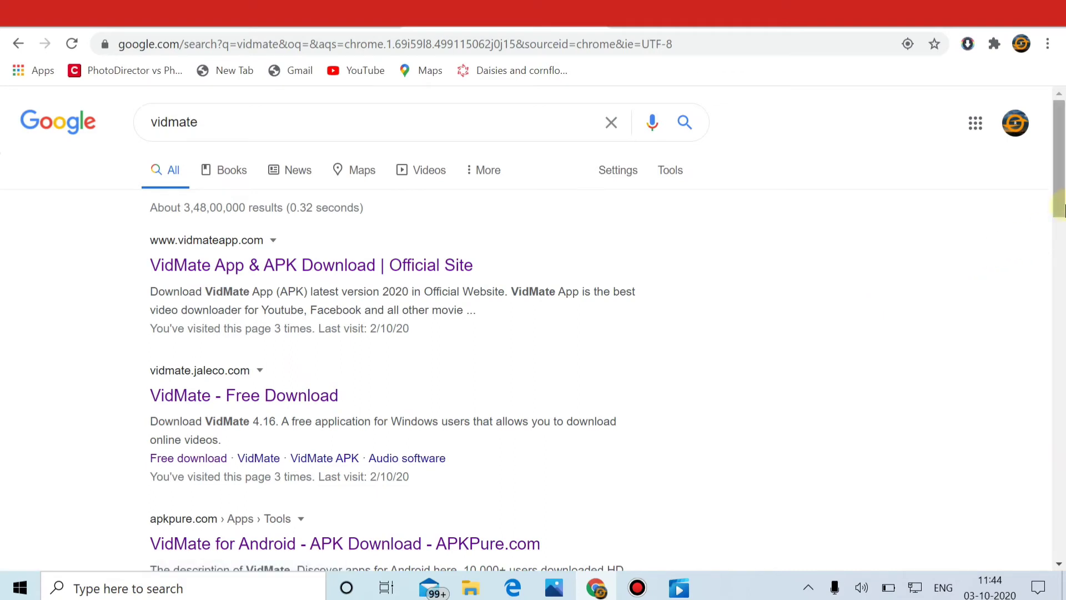
pyautogui.moveTo(1063, 210); pyautogui.dragTo(1062, 446)
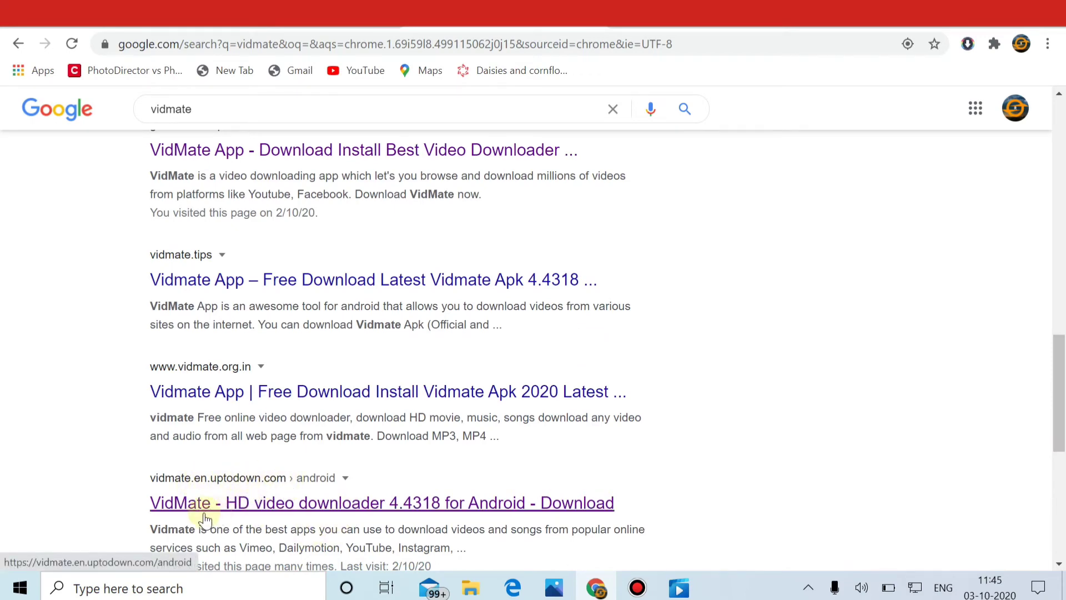
pyautogui.click(230, 511)
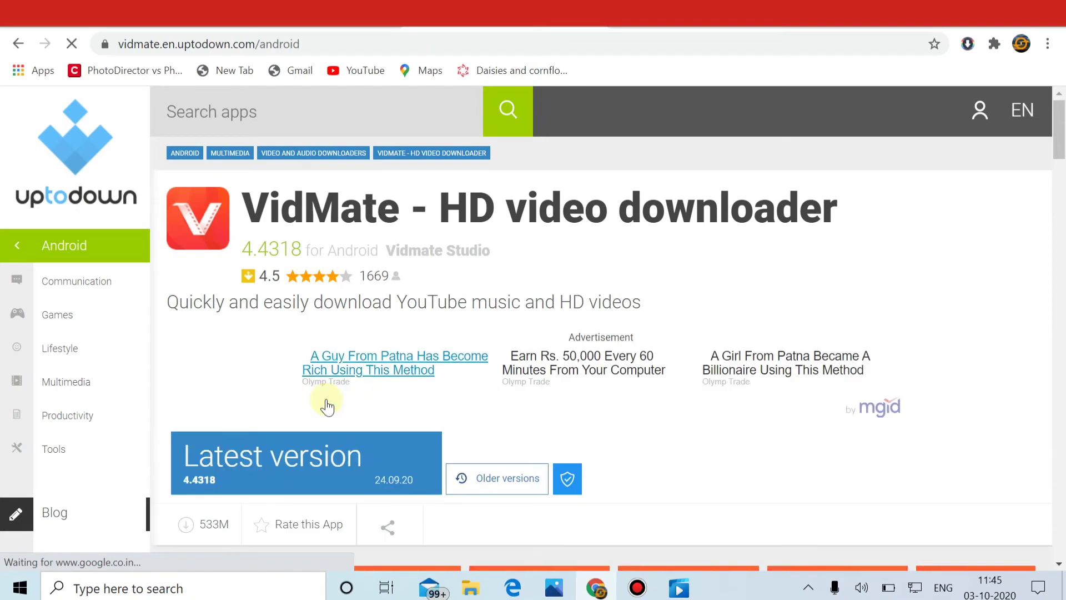
# Open the download page for the latest version of VidMate on Uptodown.
pyautogui.rightClick(325, 456)
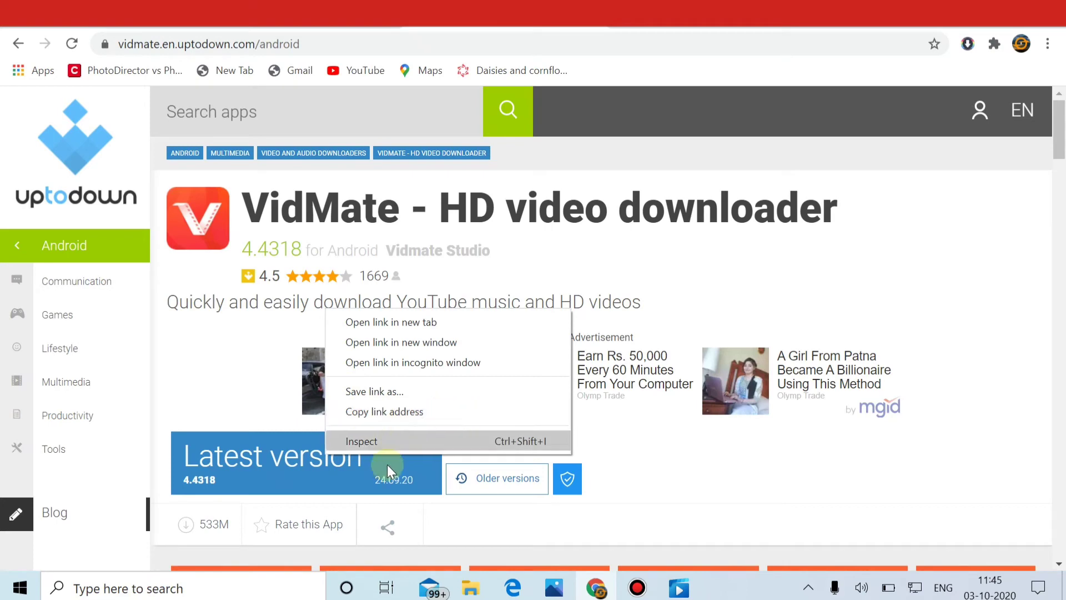
pyautogui.click(677, 482)
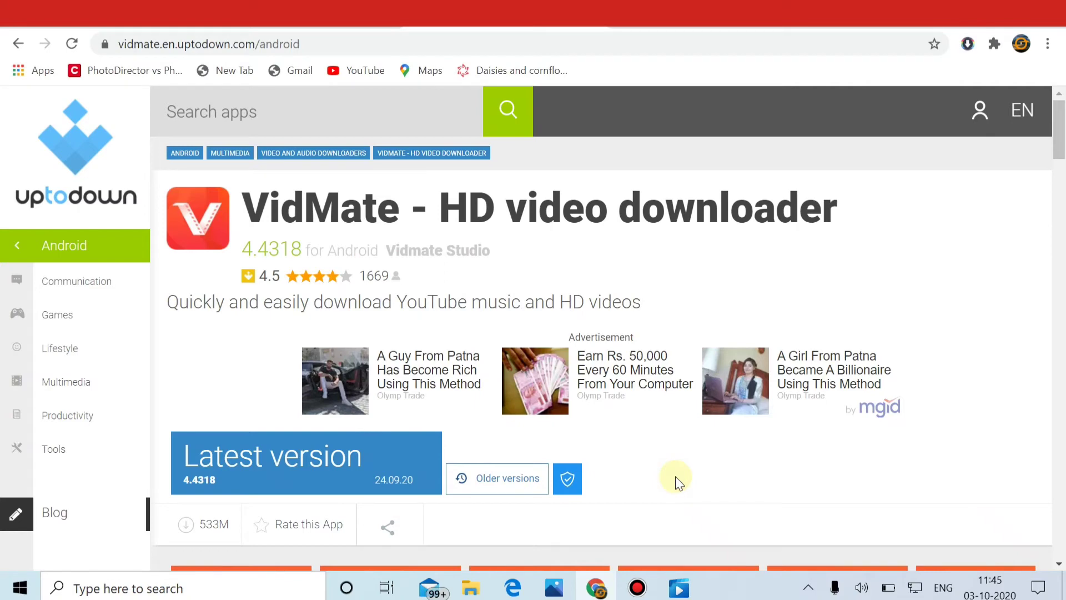
pyautogui.click(257, 466)
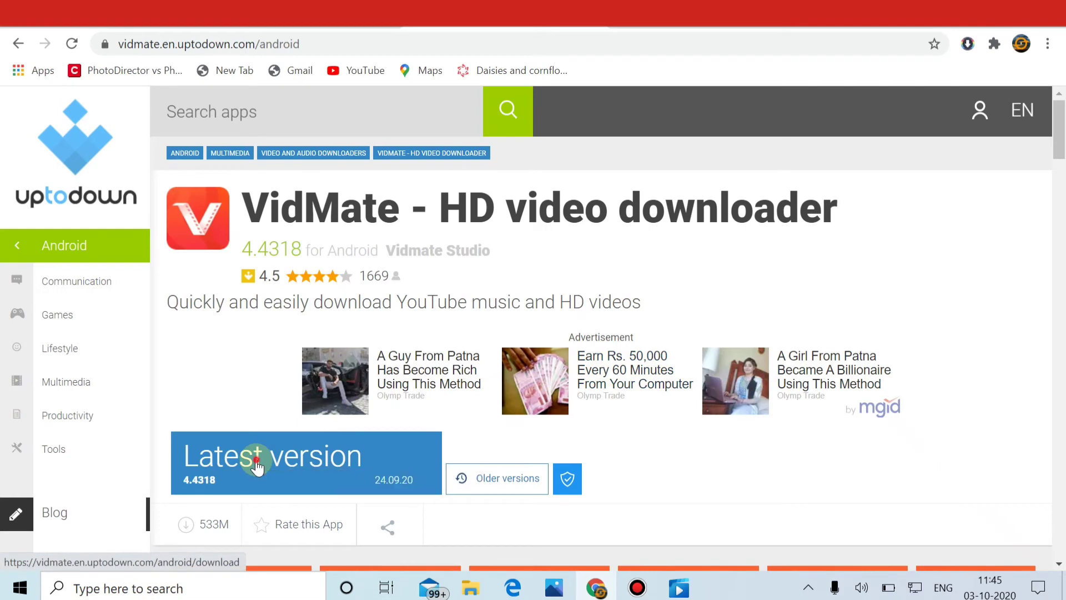